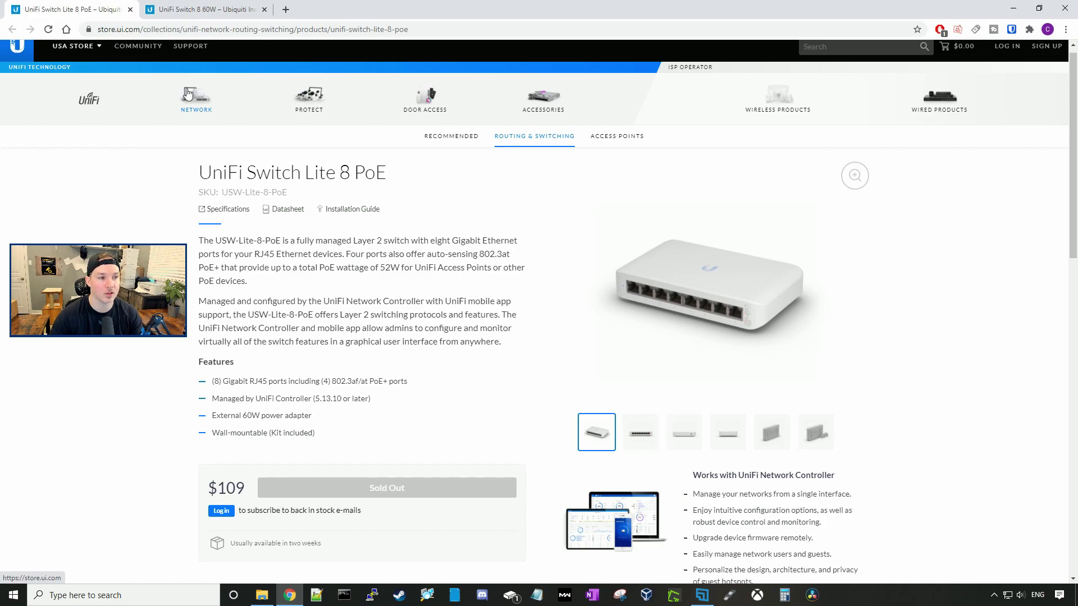
# - View the UniFi Switch 8 60W page and another photo, then return to the Lite 8 PoE page
pyautogui.click(224, 16)
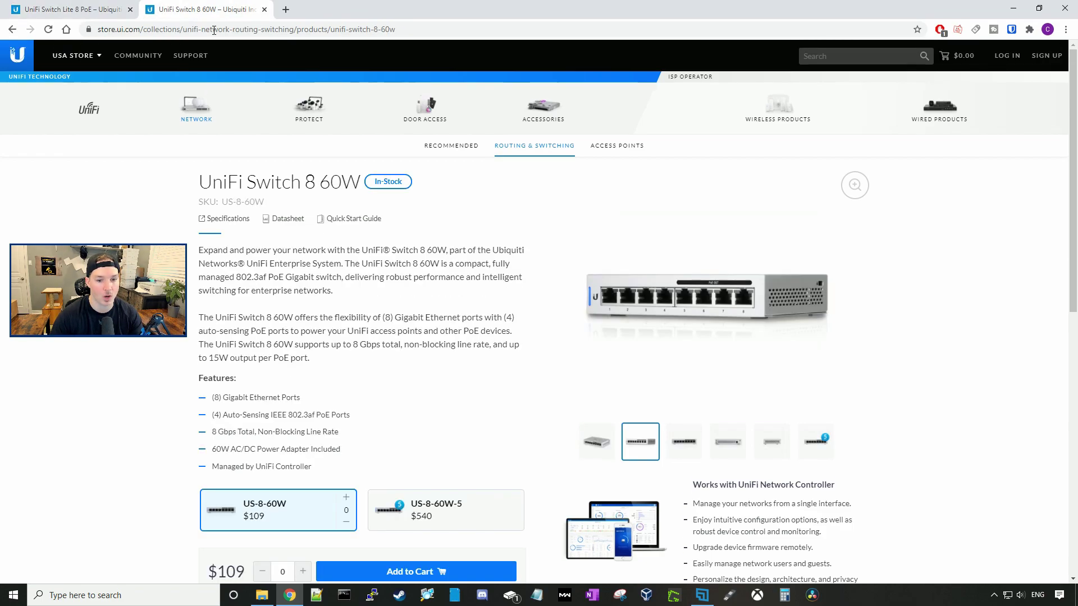
pyautogui.click(689, 449)
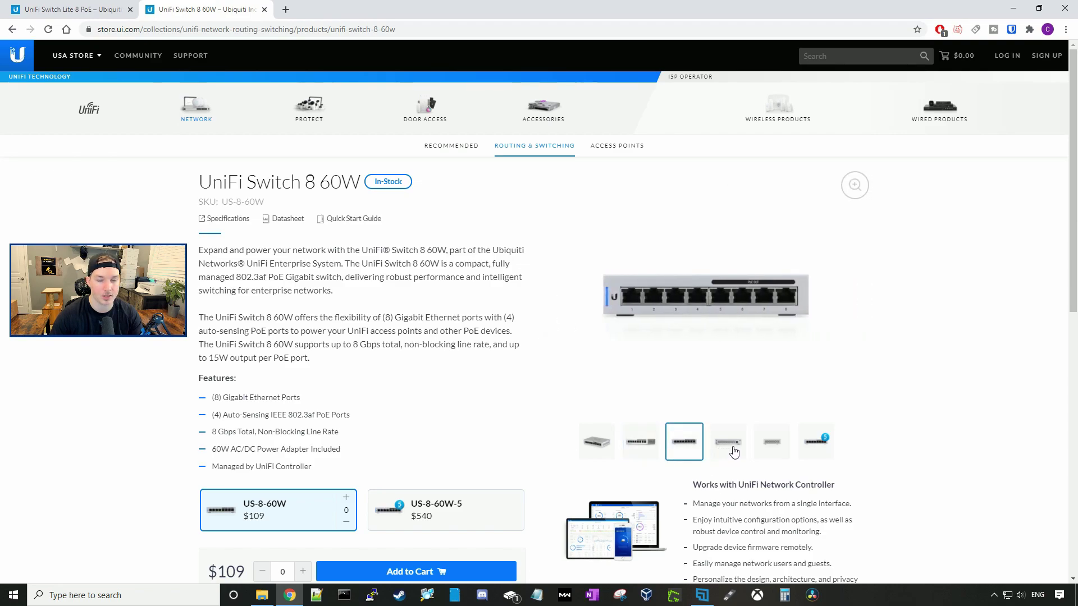
pyautogui.hotkey('ctrl', 'Tab')
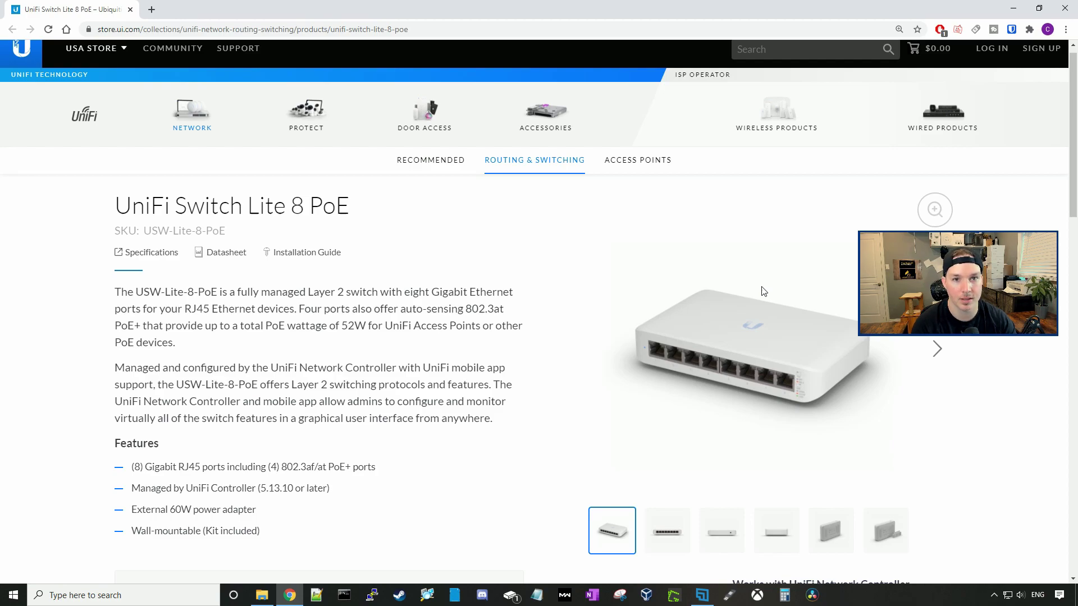
# - Scroll down to the Lite 8 PoE hardware specifications and back up
pyautogui.scroll(-15, 763, 291)
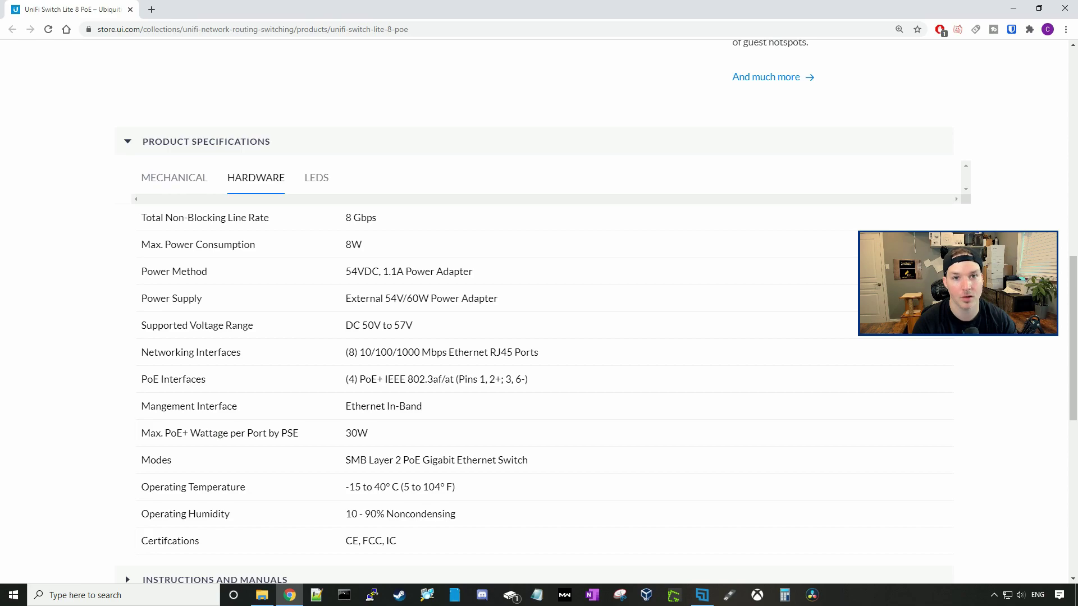
pyautogui.scroll(8, 632, 422)
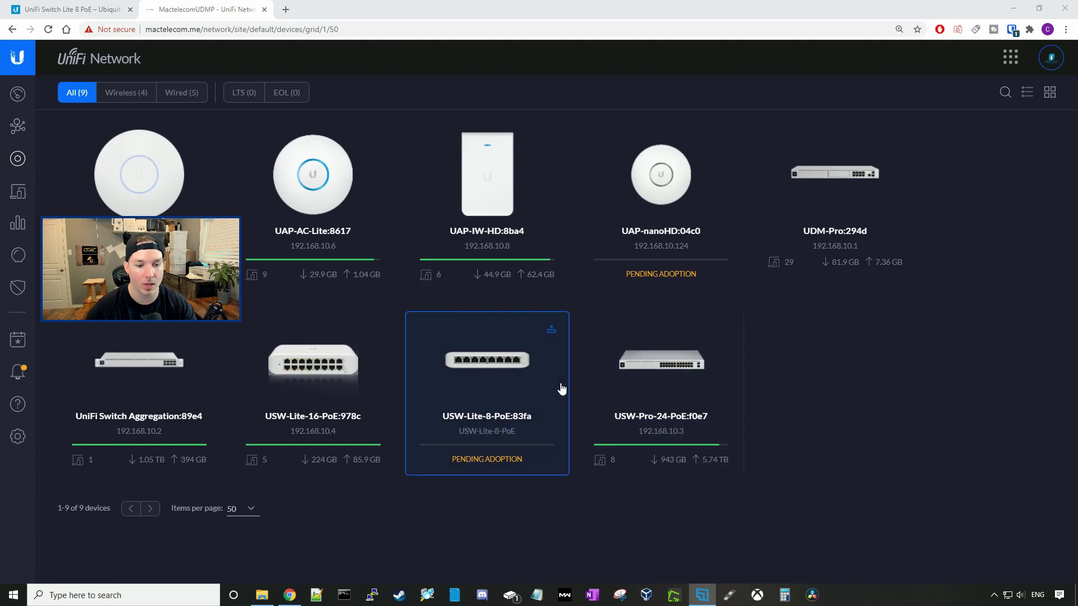
# - Adopt USW-Lite-8-PoE:83fa and confirm its firmware upgrade to 5.43.23.12533
pyautogui.click(516, 381)
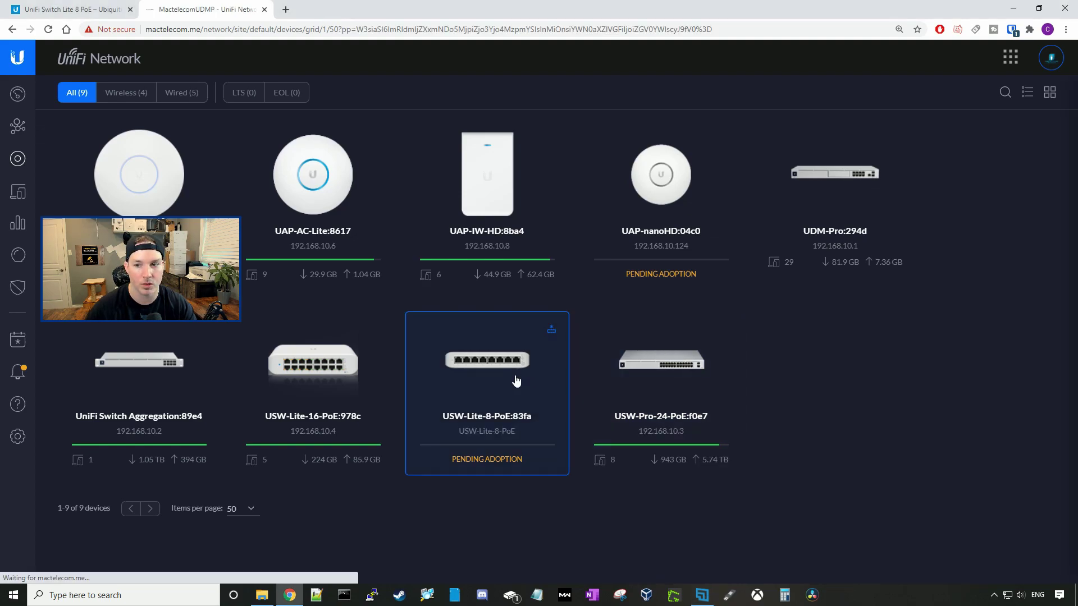
pyautogui.click(1029, 128)
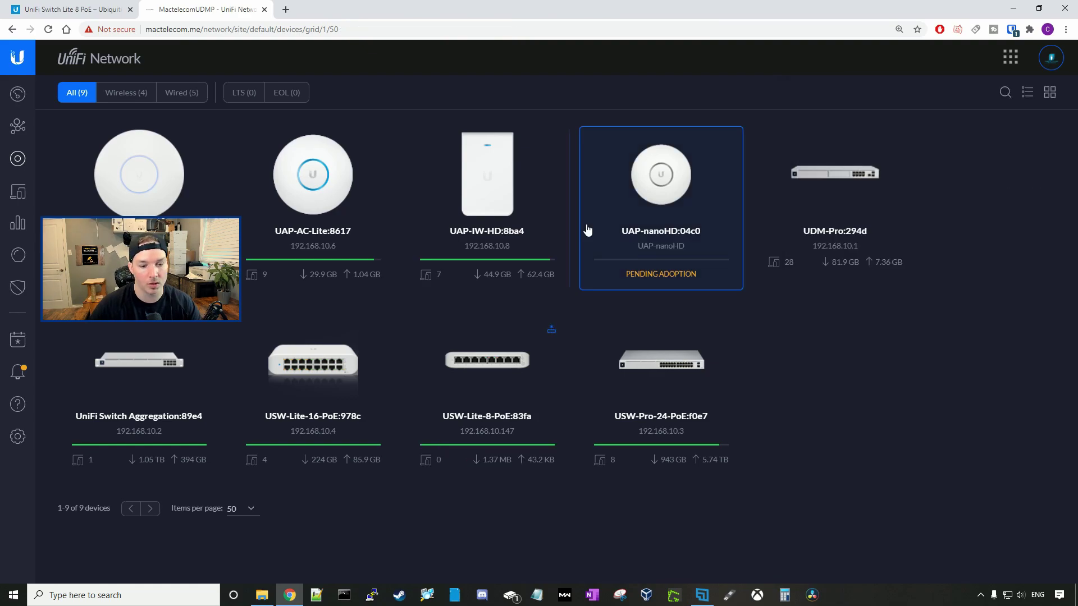
pyautogui.click(551, 334)
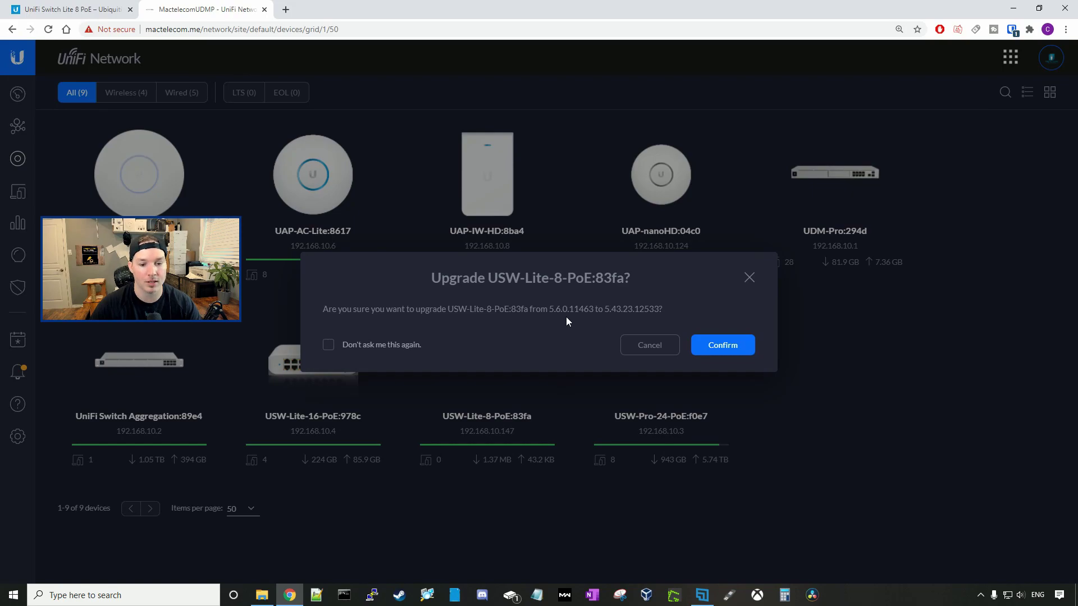
pyautogui.click(748, 349)
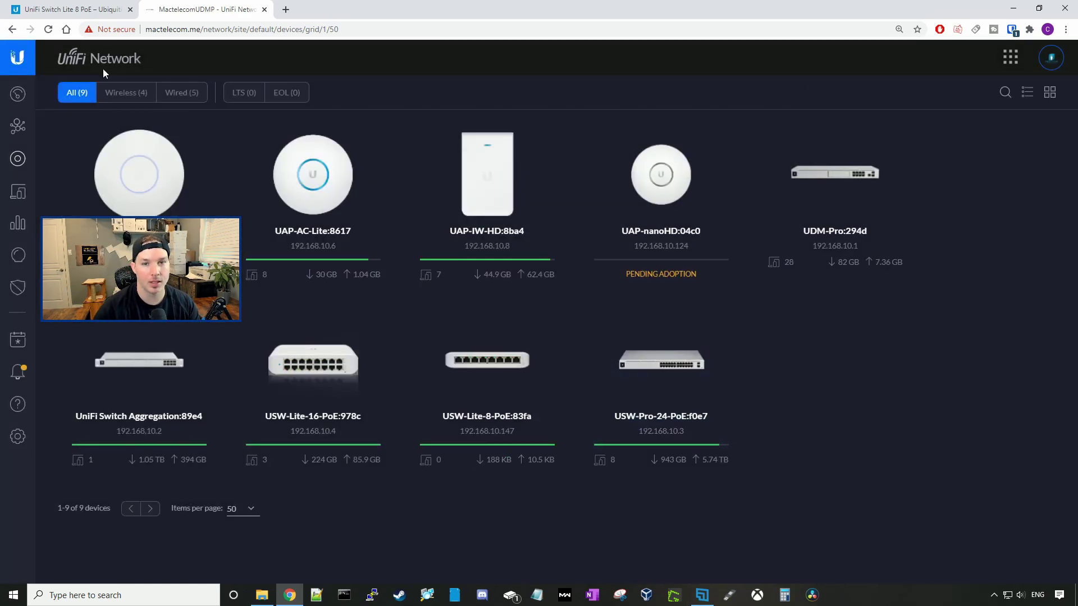
# - Show USW-Lite-8-PoE:83fa's uplink (port 8 to USW-Lite-16-PoE:978c) and its empty downlinks
pyautogui.click(517, 409)
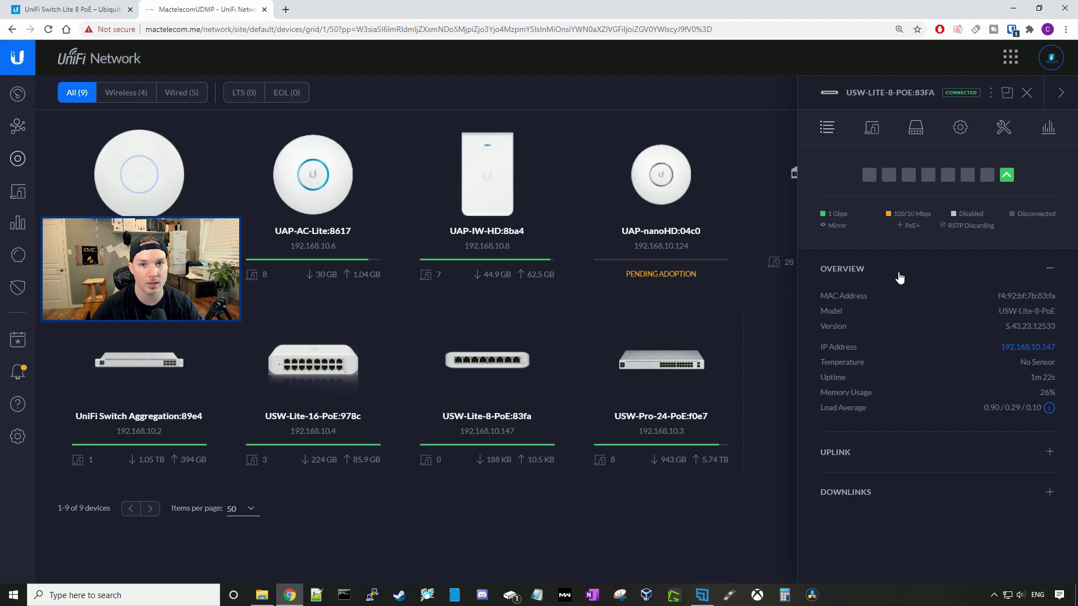
pyautogui.click(889, 452)
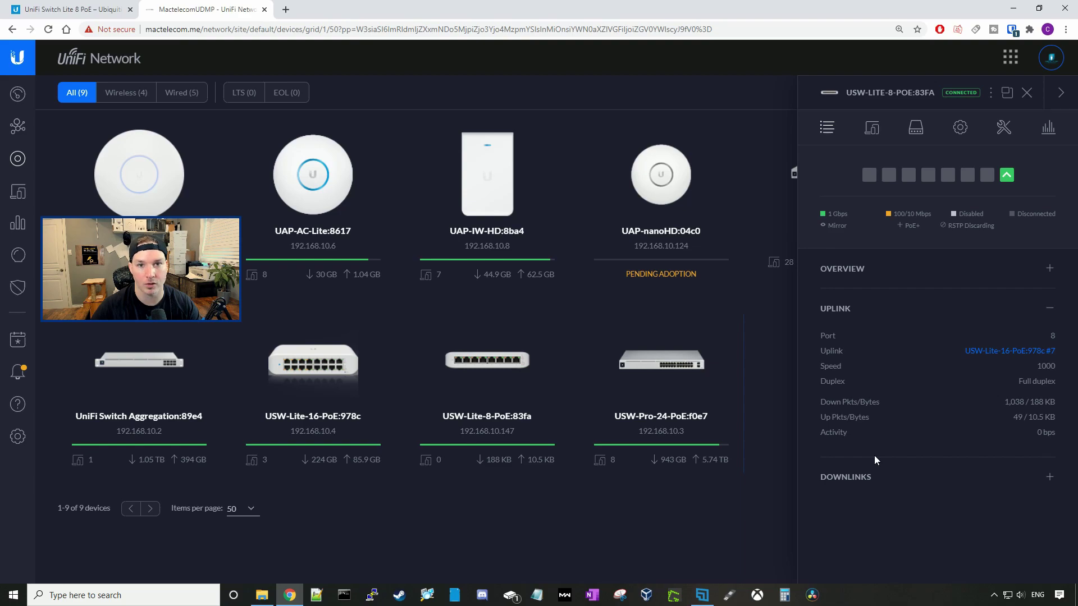
pyautogui.click(878, 476)
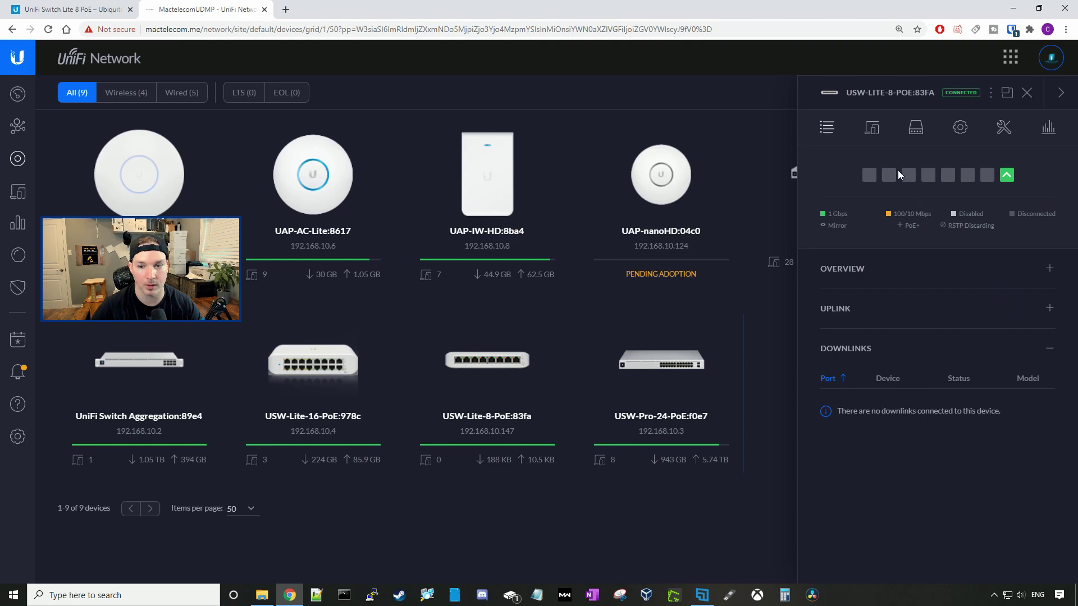
# - Check the switch's clients and ports, keep Port 1 on the All profile, and expand its MAC allow-list
pyautogui.click(876, 135)
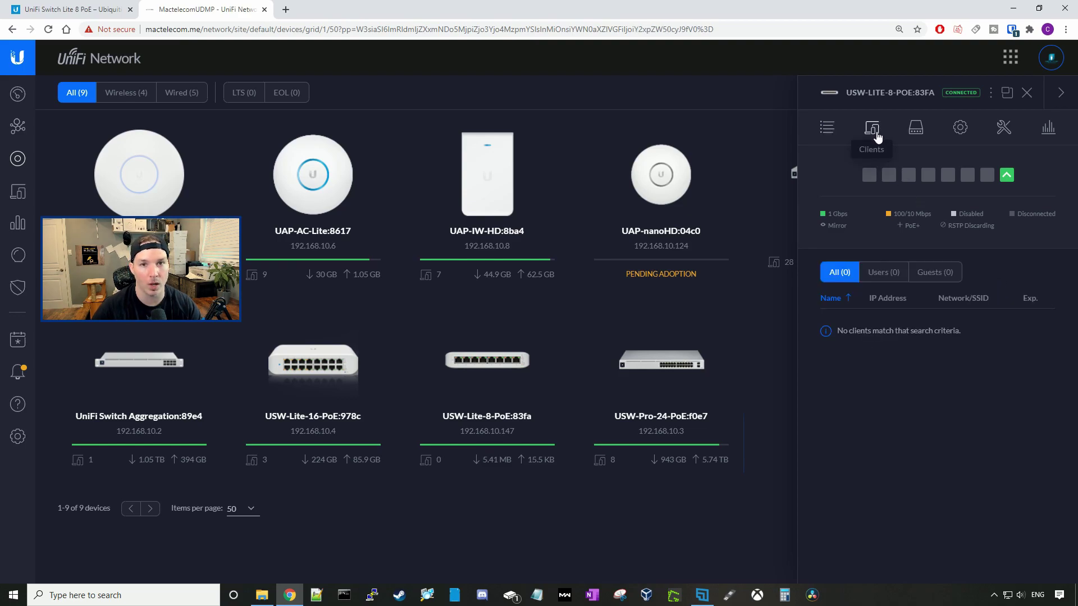
pyautogui.click(913, 133)
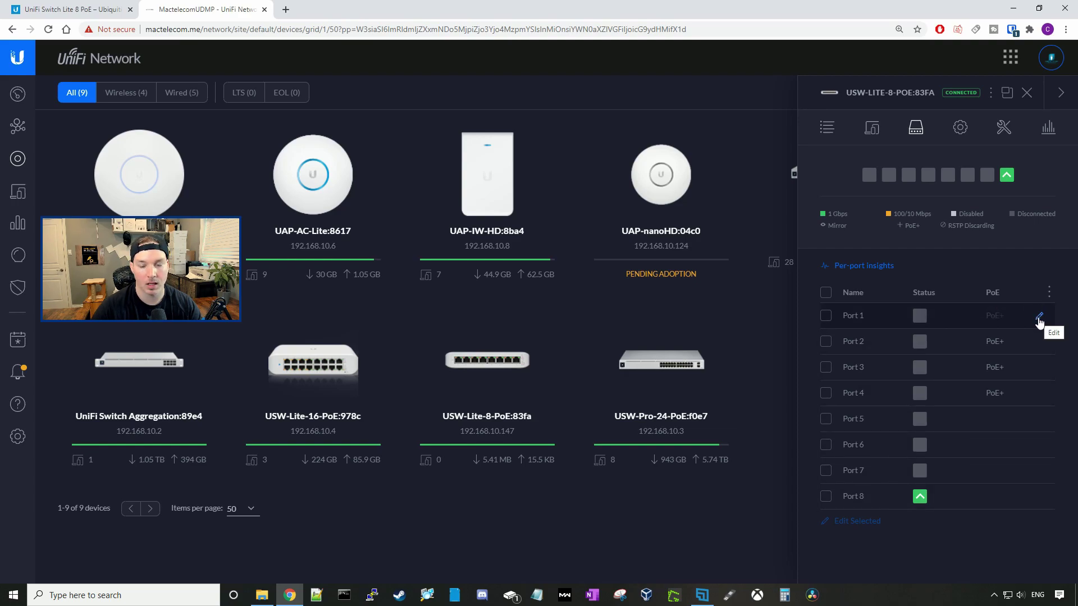
pyautogui.click(1039, 317)
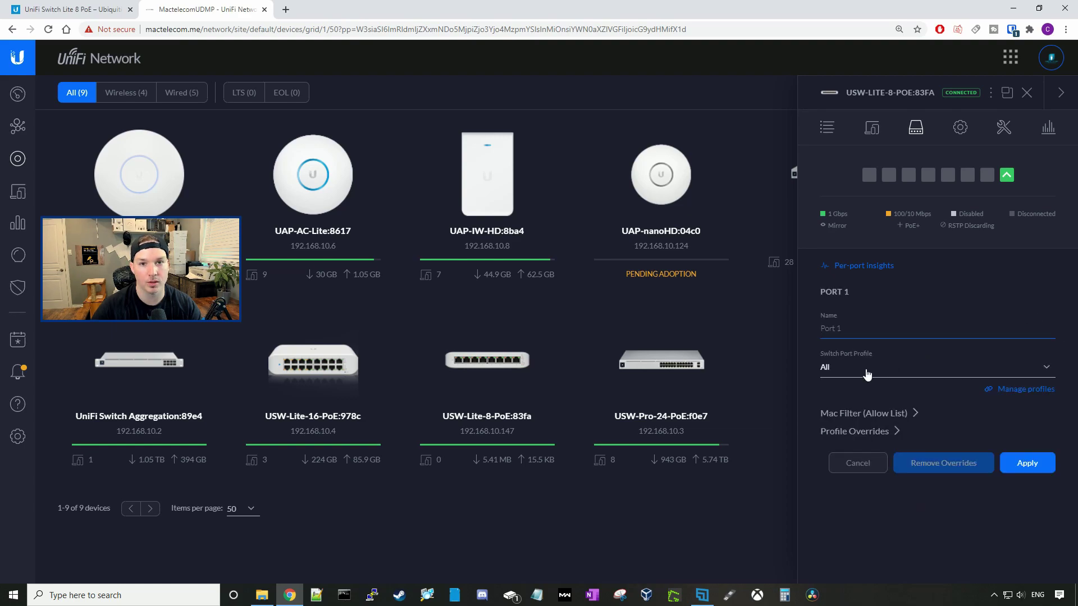
pyautogui.click(867, 374)
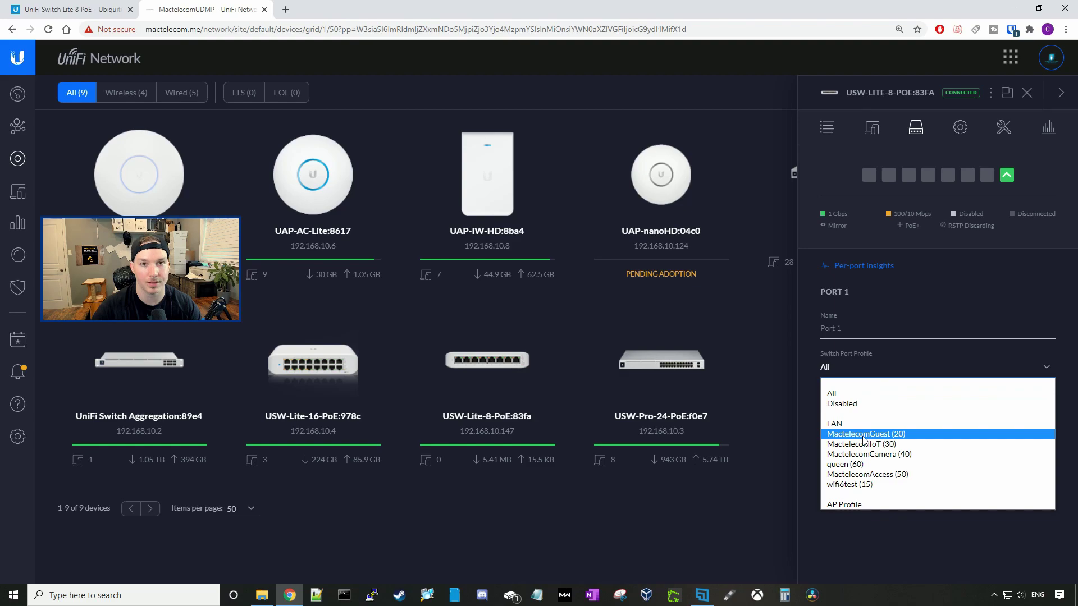
pyautogui.click(836, 394)
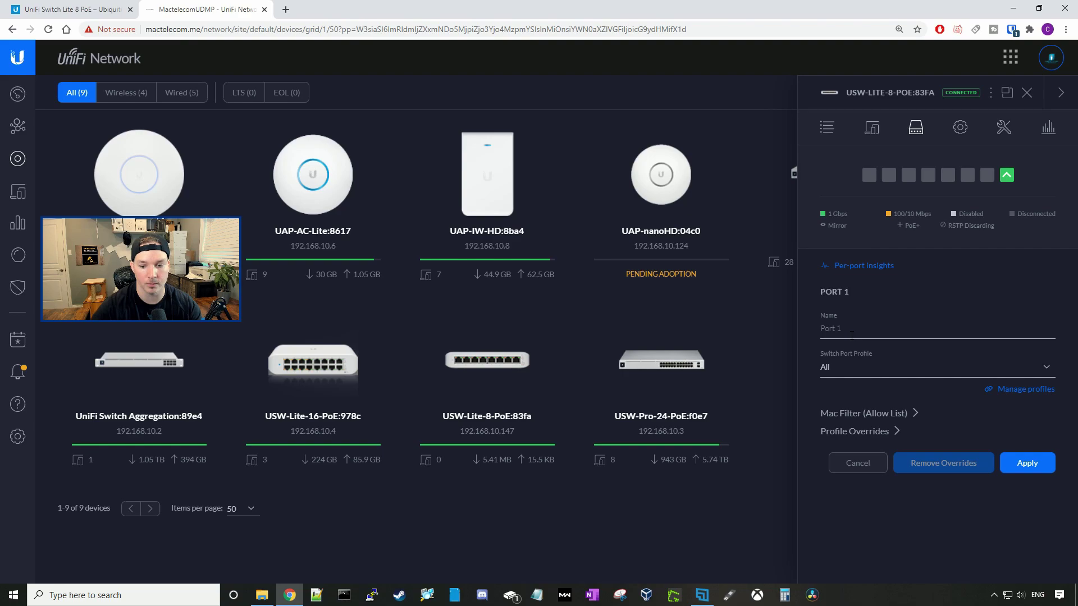
pyautogui.click(886, 413)
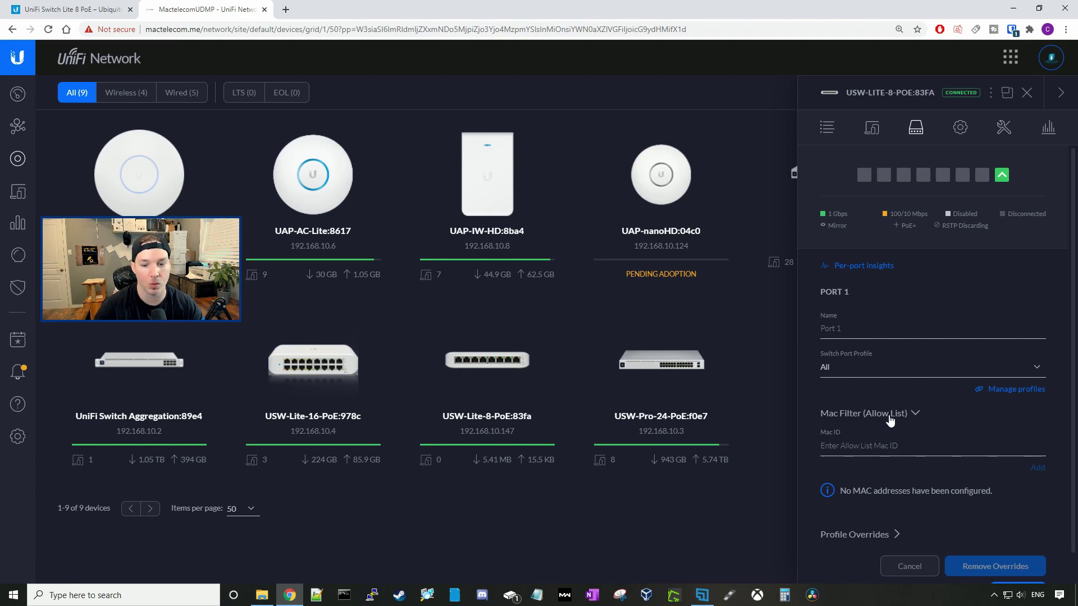
# - Set Port 1's operation mode to Aggregate under Profile Overrides and view the link speed options
pyautogui.scroll(-1, 895, 505)
pyautogui.click(899, 504)
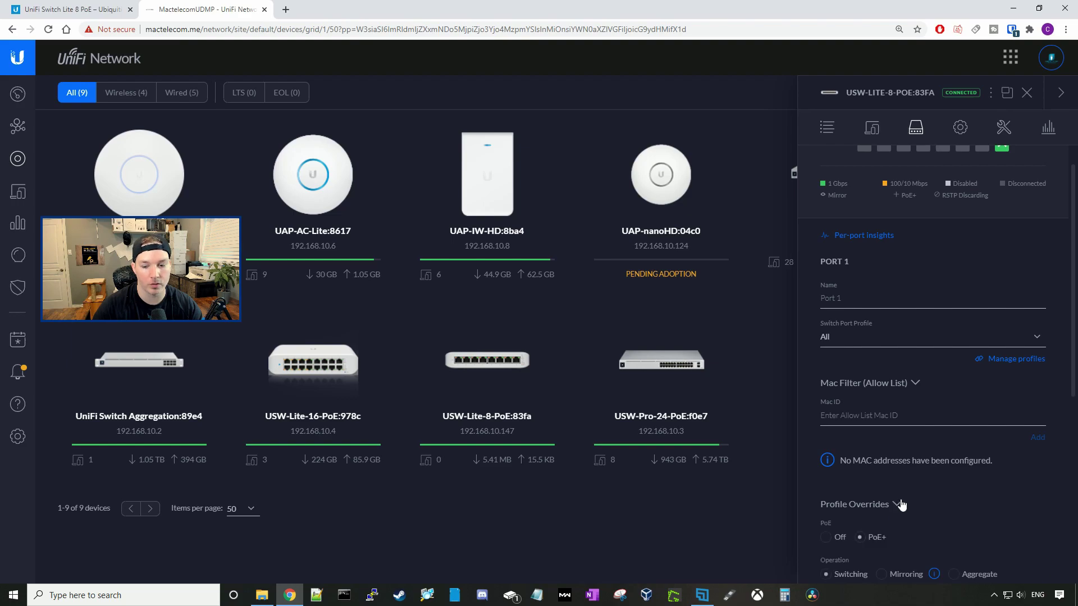
pyautogui.scroll(-3, 901, 501)
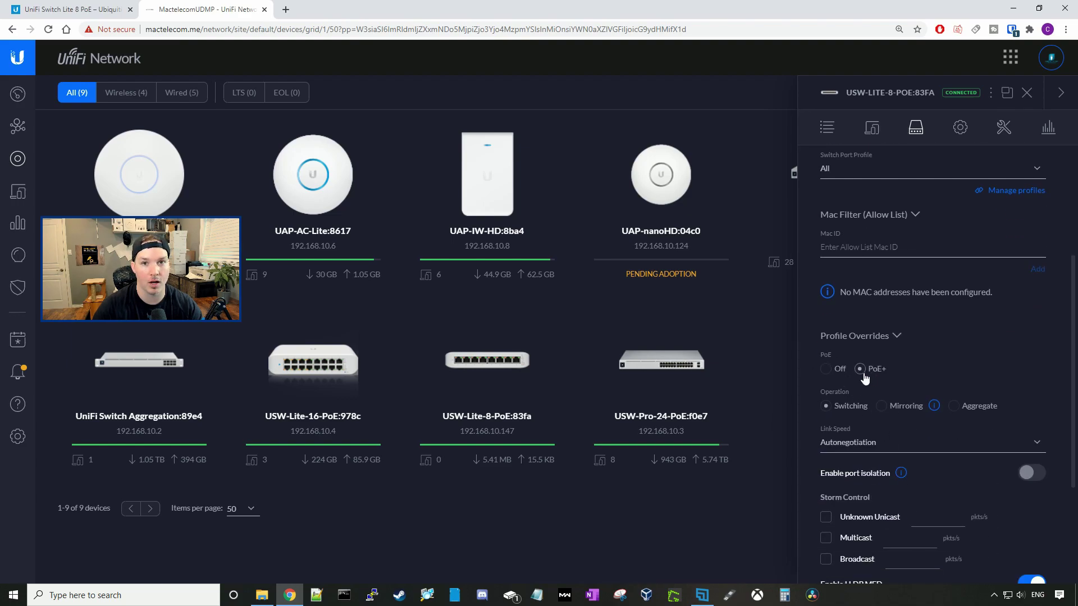
pyautogui.scroll(-2, 864, 378)
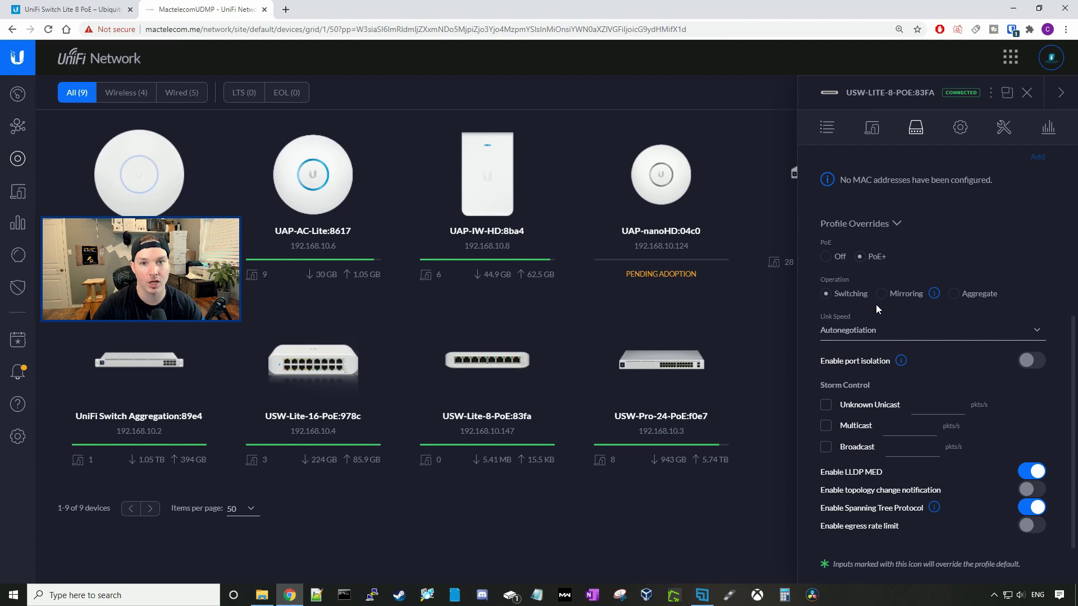
pyautogui.click(953, 294)
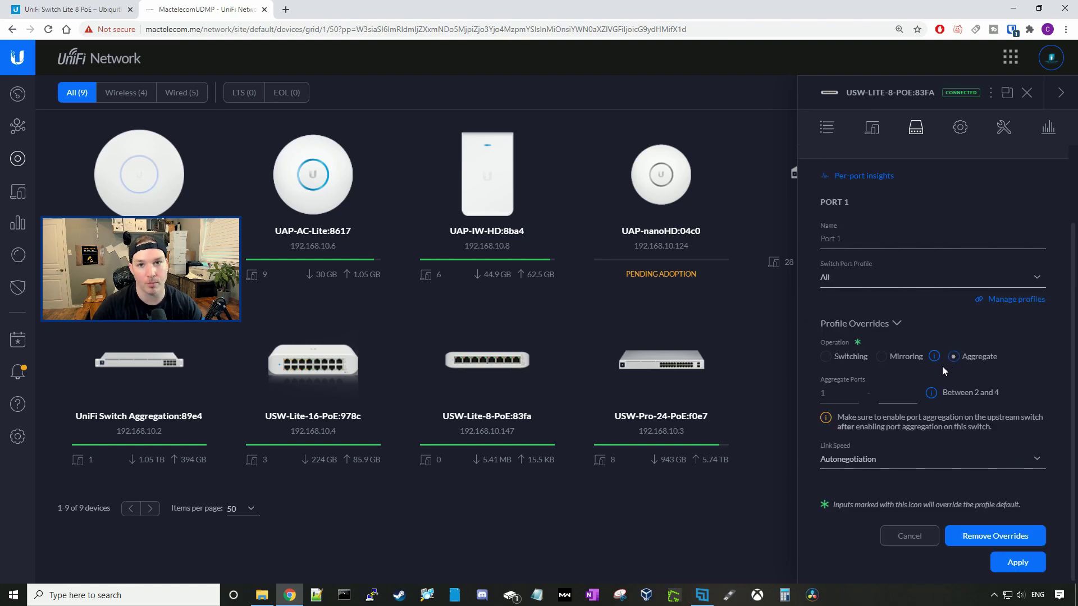
pyautogui.click(872, 460)
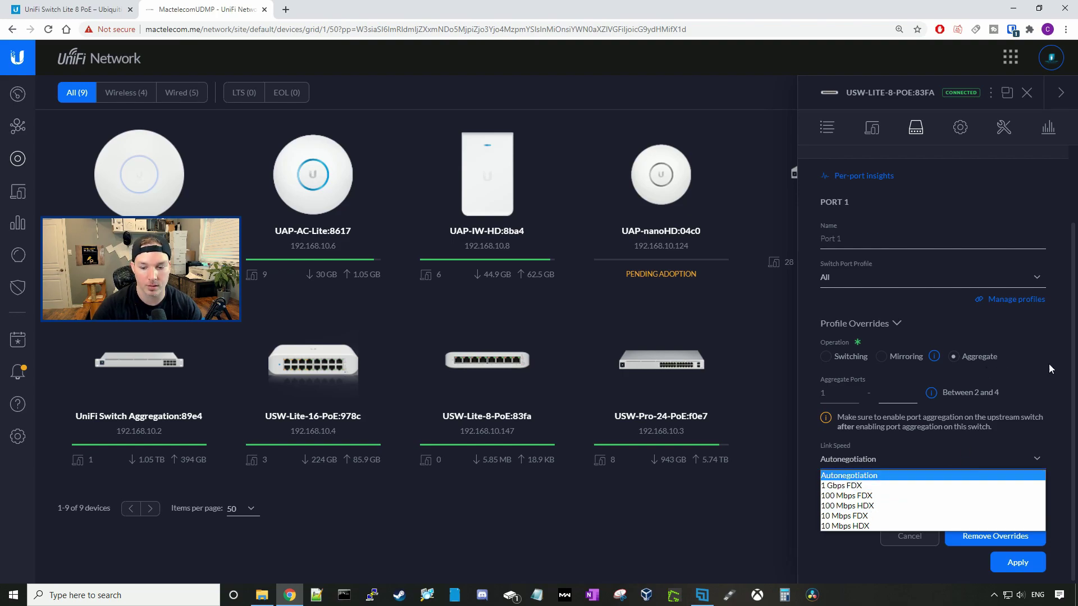
# - Show the switch's Services settings: management VLAN LAN, RSTP spanning tree, priority 32768
pyautogui.click(959, 127)
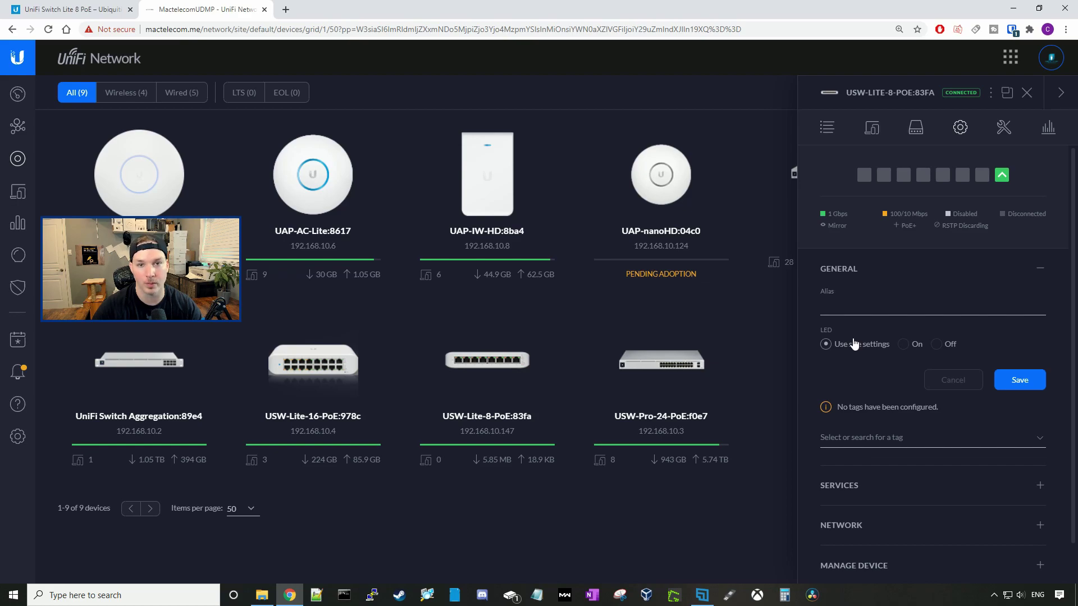
pyautogui.click(839, 485)
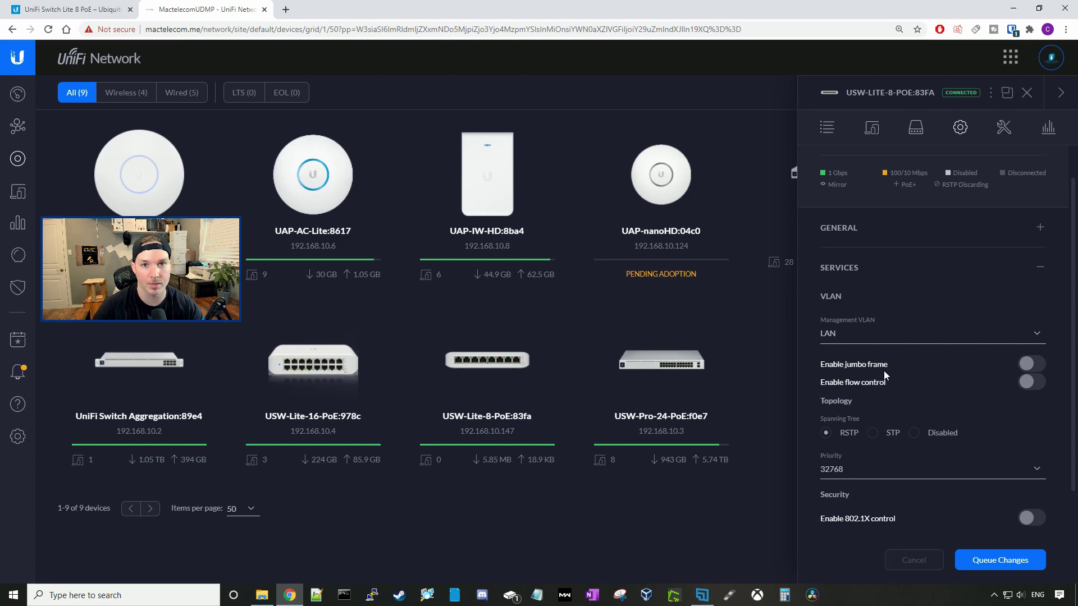
pyautogui.scroll(-2, 883, 370)
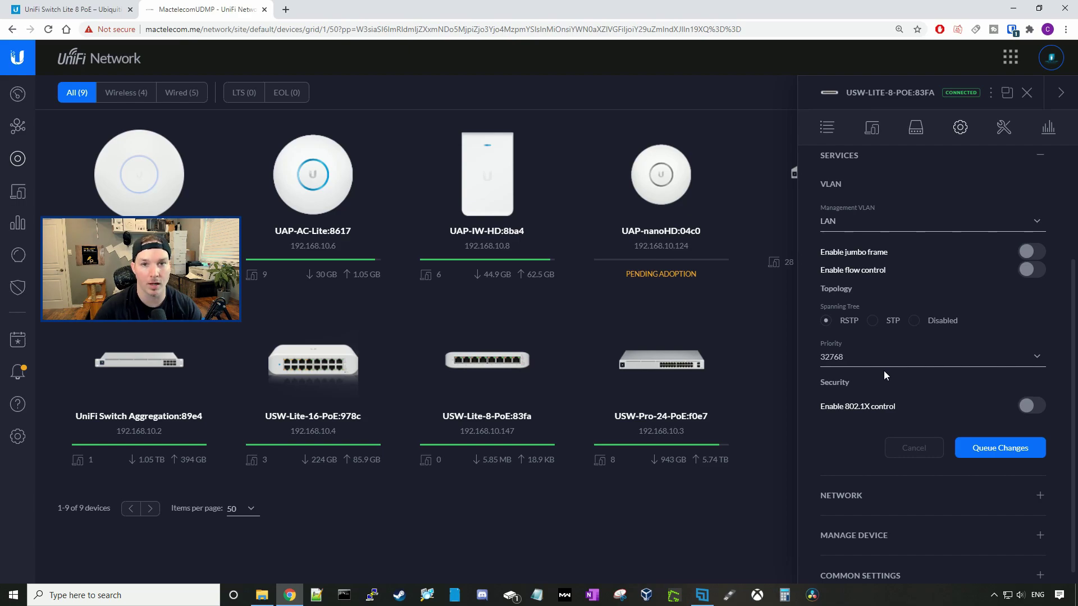
# - Check the Using DHCP IP setting and reveal Manage Device options including Provision and Forget
pyautogui.click(893, 495)
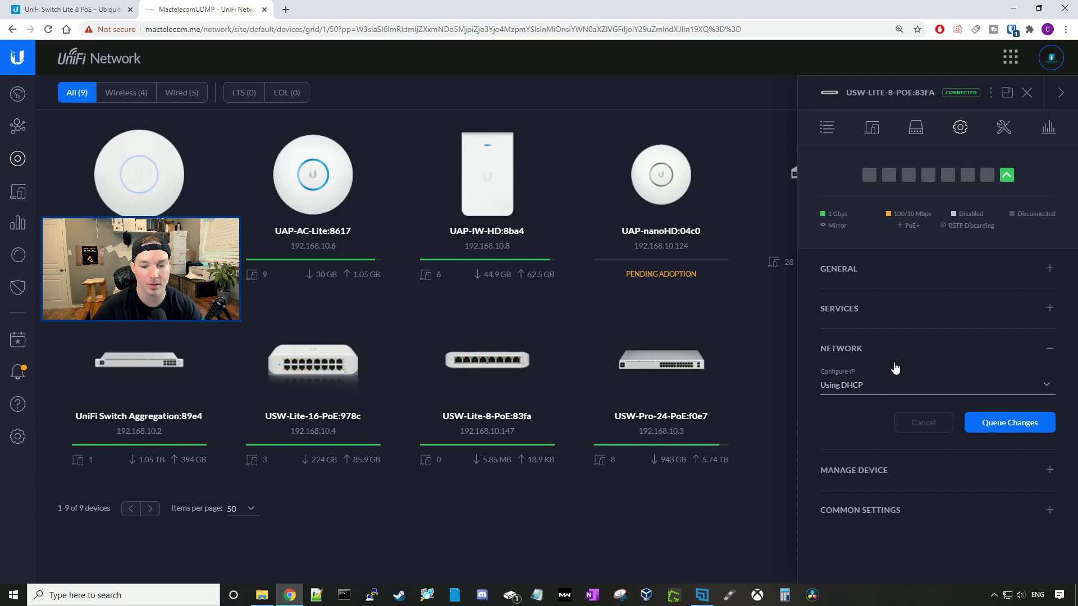
pyautogui.click(870, 474)
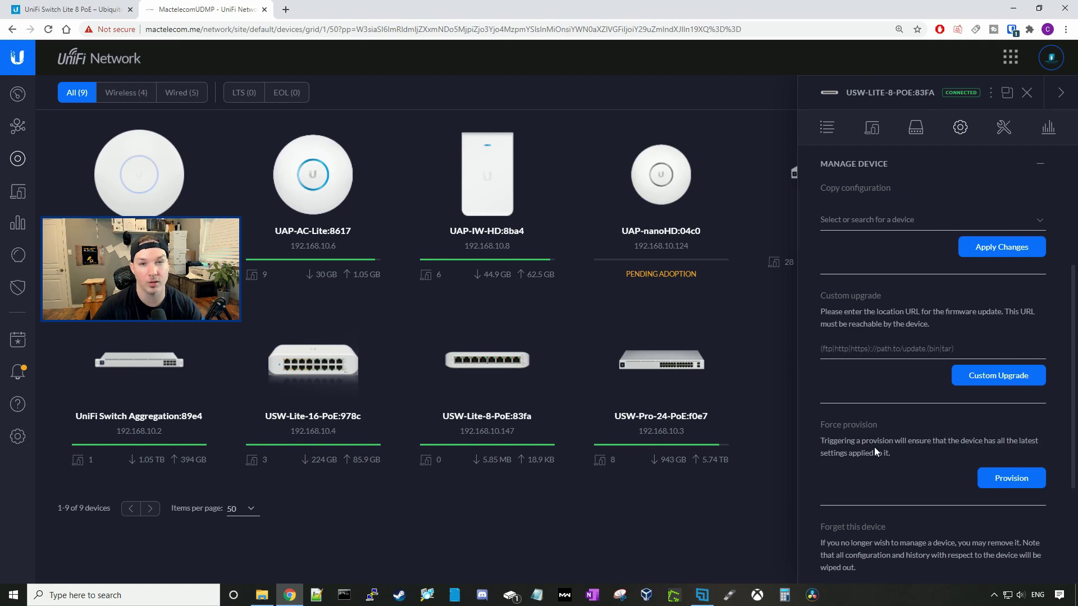
pyautogui.scroll(-1, 874, 447)
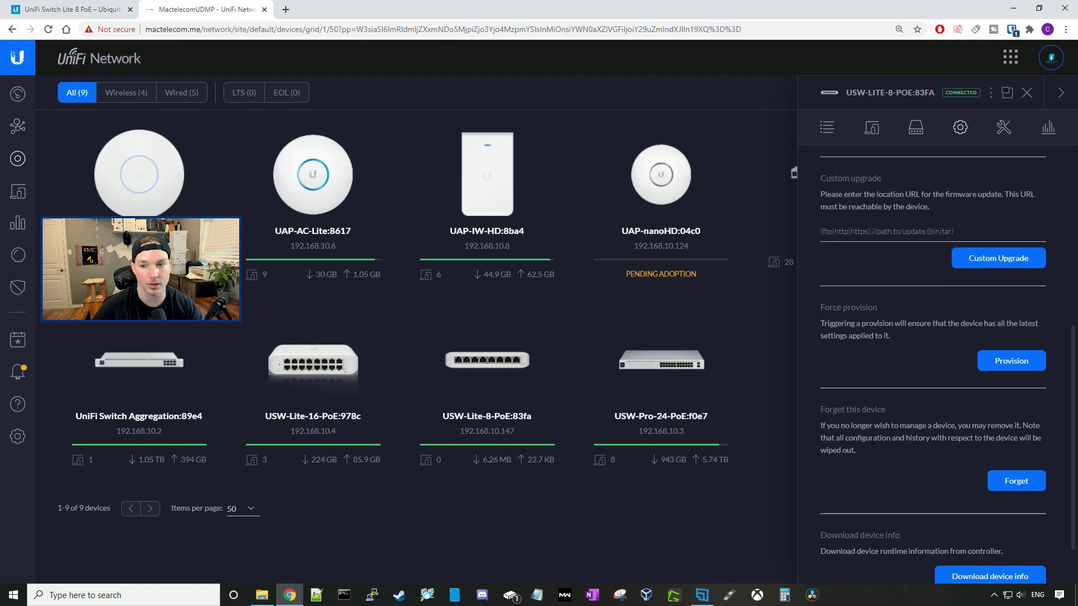
# - Open a debug terminal on the switch from Tools, then close it
pyautogui.click(1004, 127)
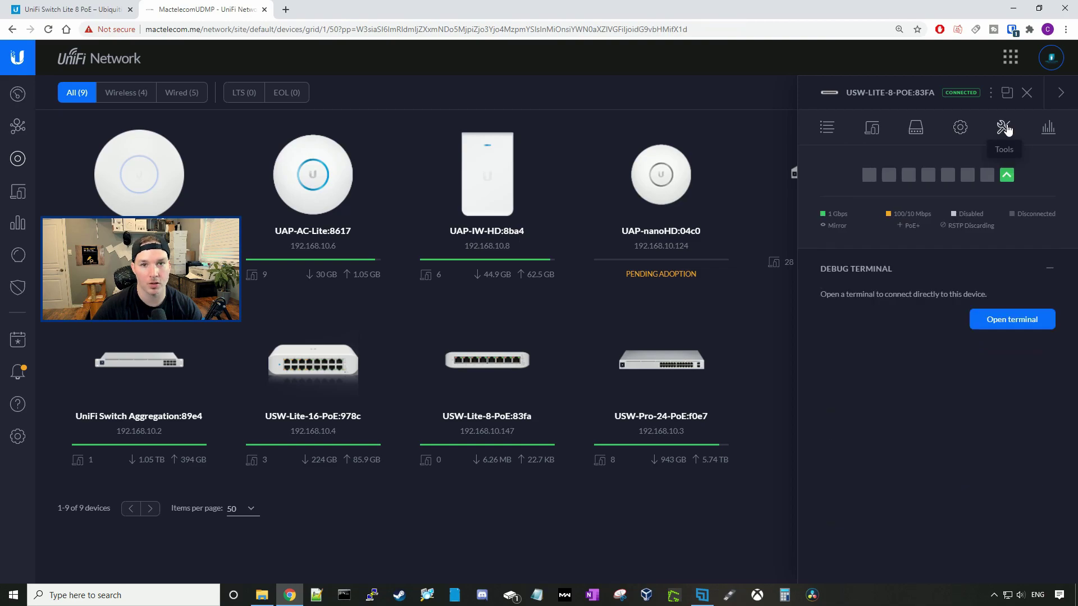
pyautogui.click(1005, 326)
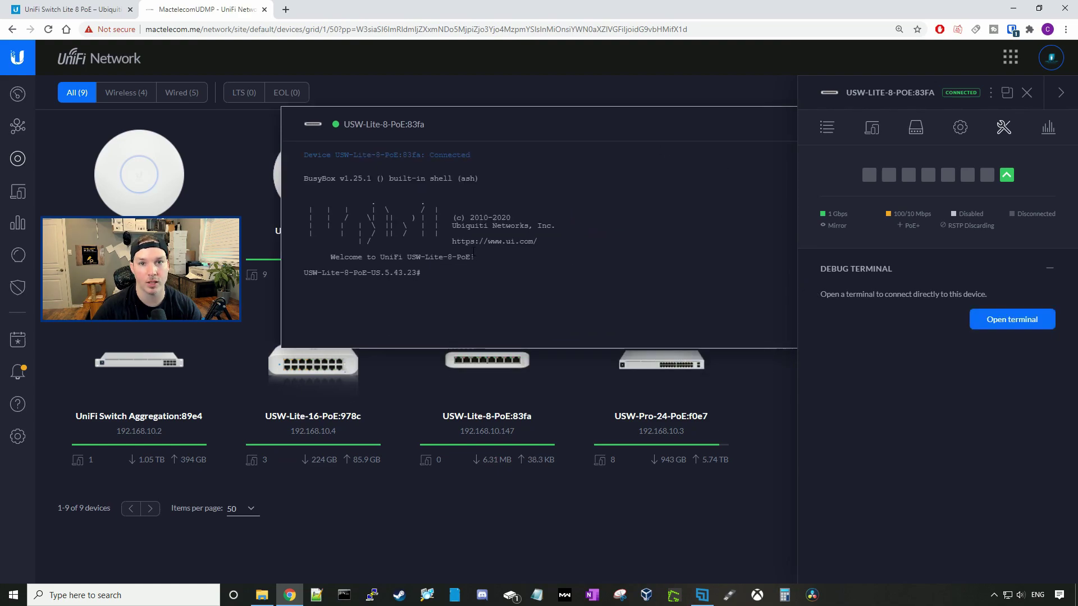
pyautogui.click(733, 109)
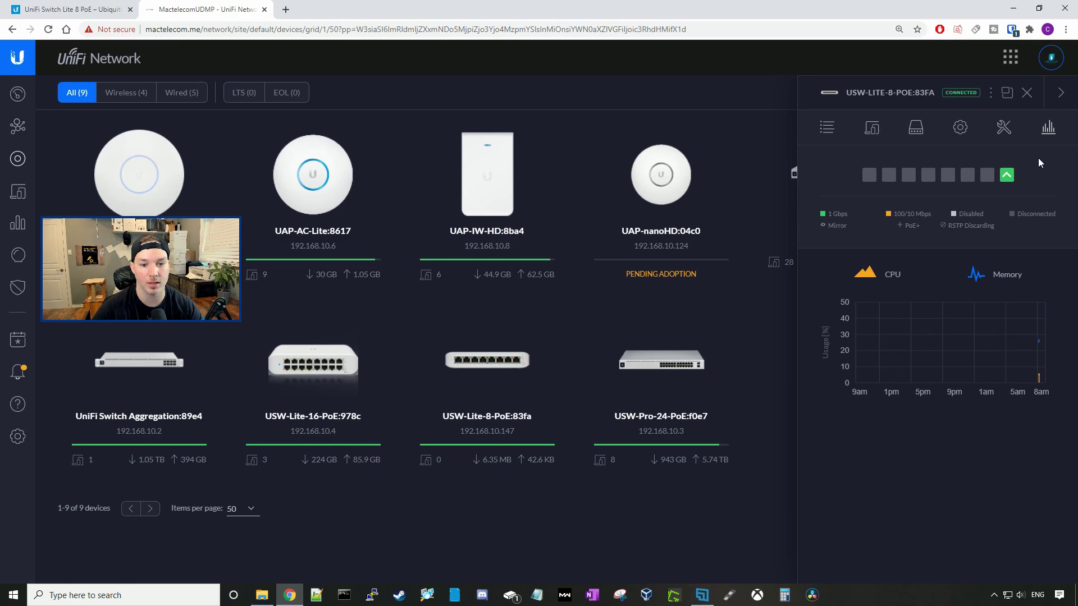
# - Close the USW-Lite-8-PoE:83fa details panel to return to the nine-device grid
pyautogui.click(1026, 92)
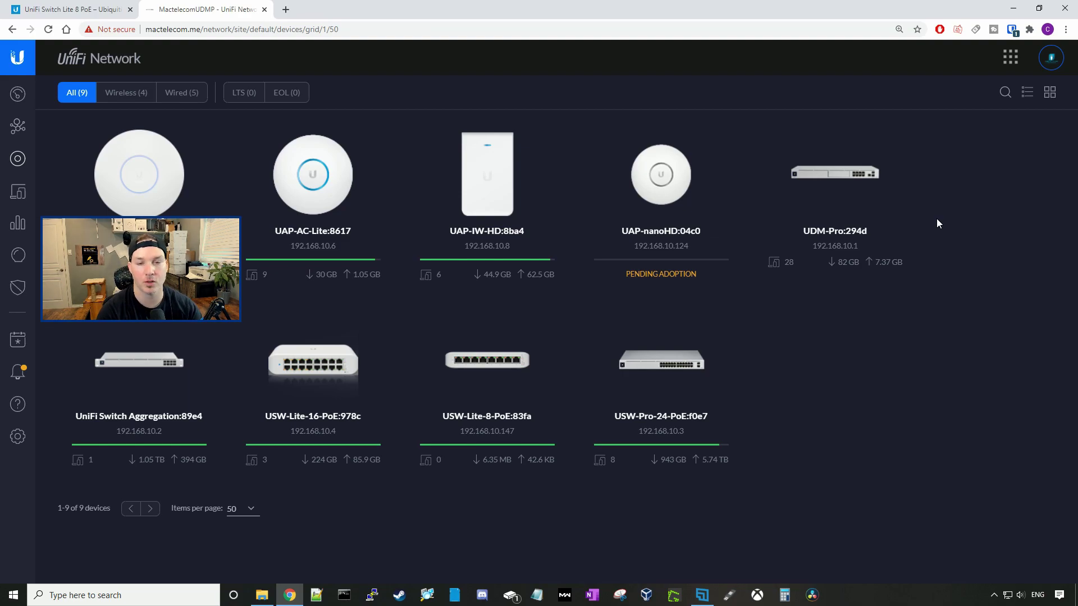